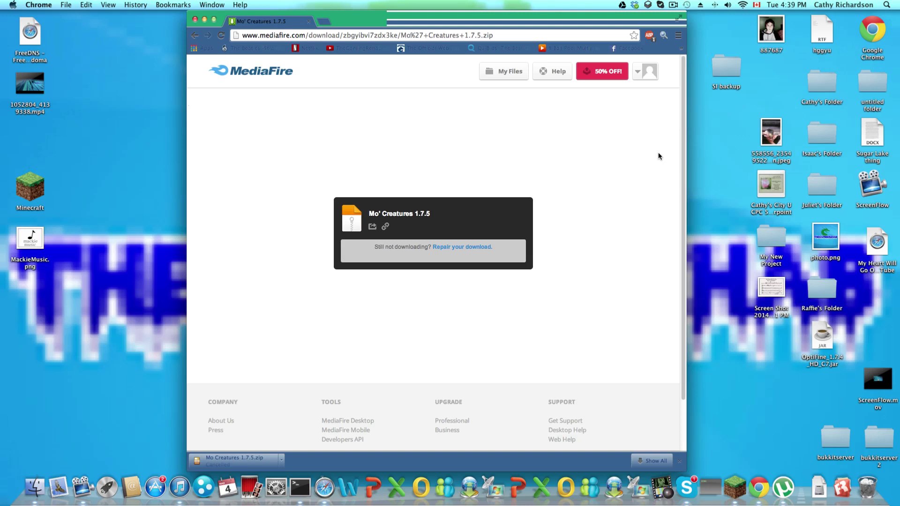
Reload the MediaFire page offering the Mo' Creatures 1.7.5 download, and close the browser window.
{"action": "left_click", "coordinate": [466, 33]}
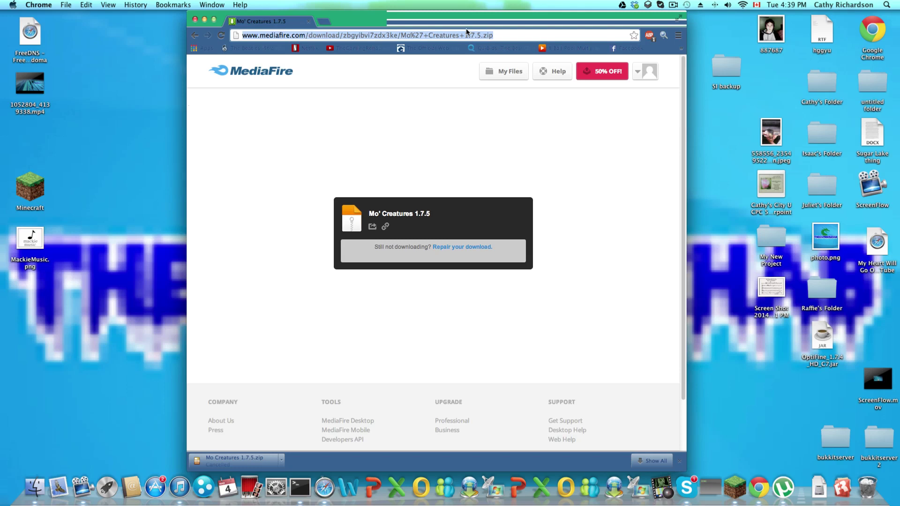
{"action": "key", "text": "Return"}
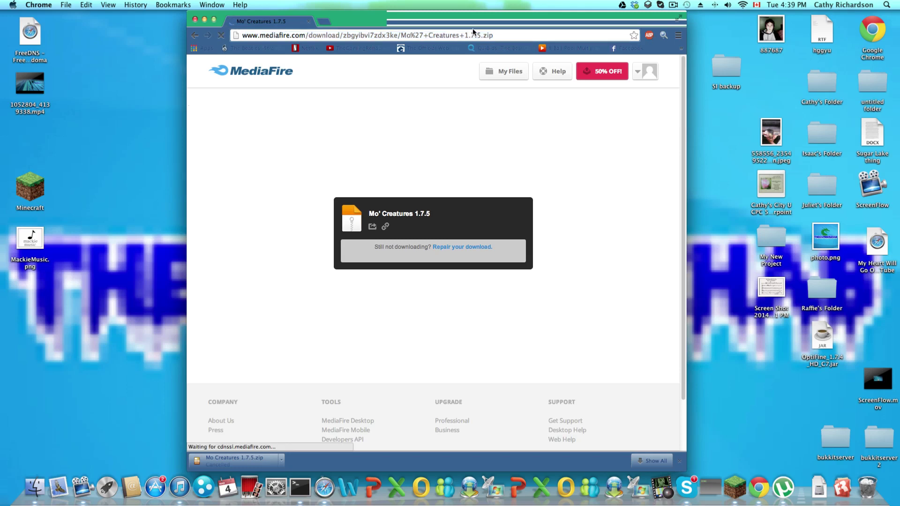
{"action": "left_click", "coordinate": [434, 252]}
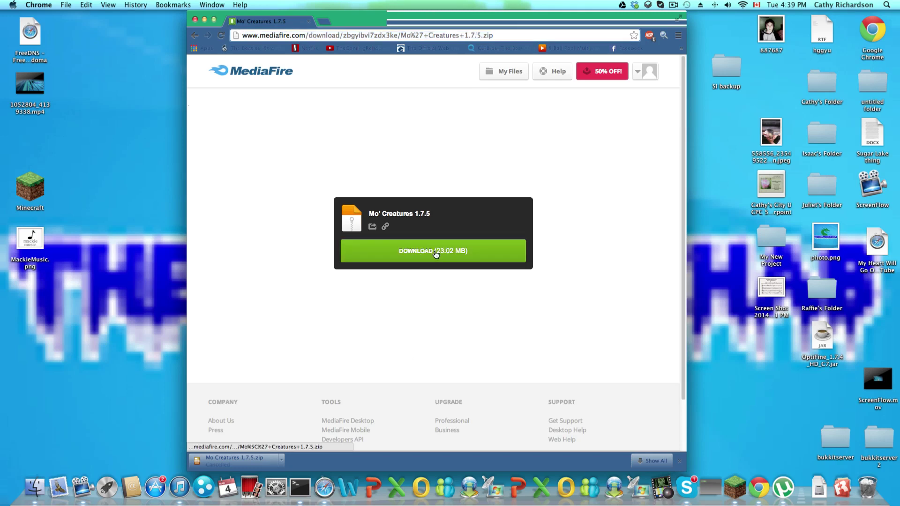
{"action": "left_click", "coordinate": [195, 19]}
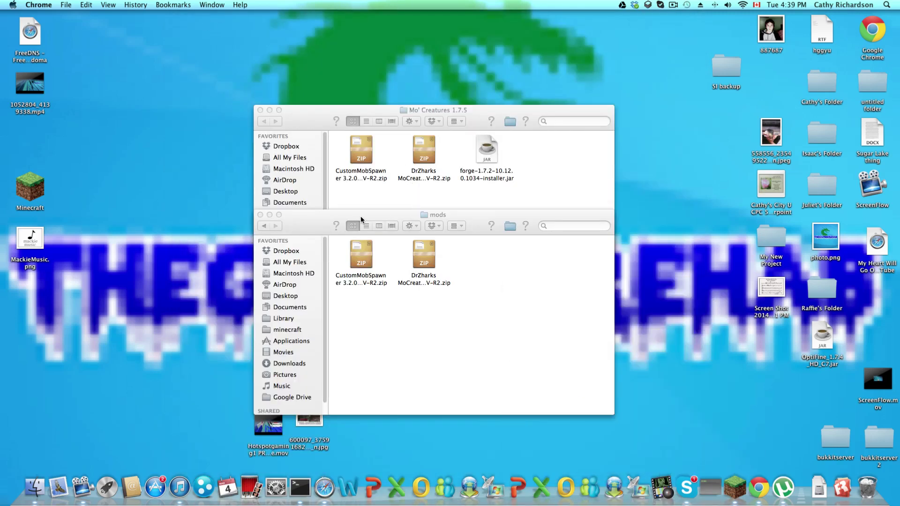
Close the mods folder window and quit the running Minecraft launcher, keeping the Mo' Creatures 1.7.5 folder open.
{"action": "left_click", "coordinate": [260, 215]}
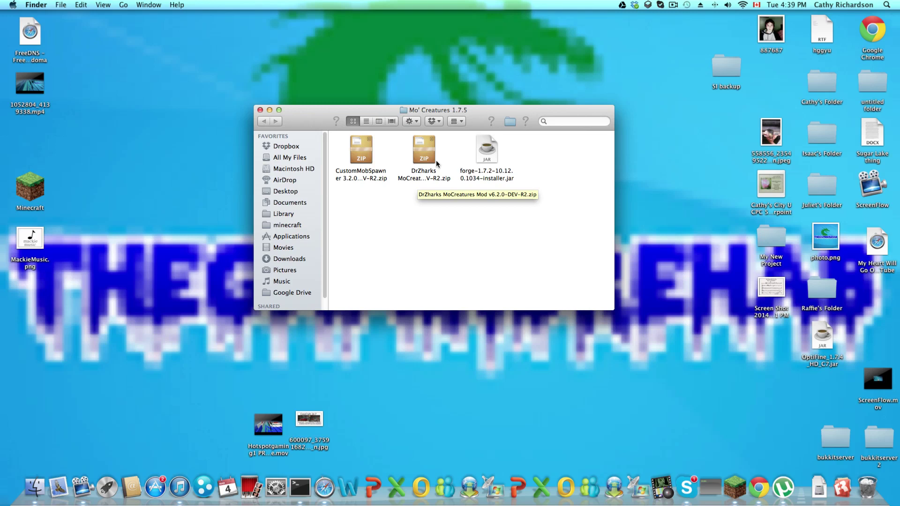
{"action": "left_click_drag", "start_coordinate": [469, 113], "coordinate": [470, 111]}
{"action": "right_click", "coordinate": [740, 501]}
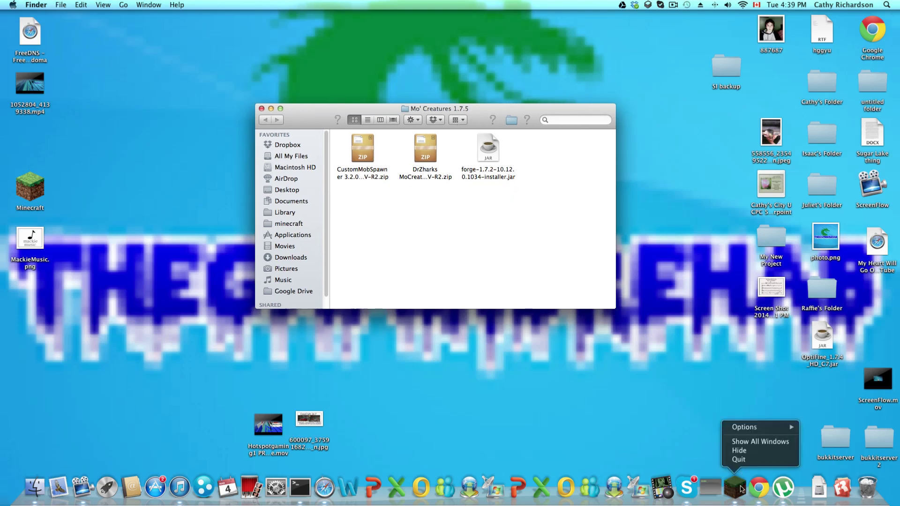
{"action": "left_click", "coordinate": [741, 490]}
{"action": "right_click", "coordinate": [741, 490]}
{"action": "left_click", "coordinate": [741, 459]}
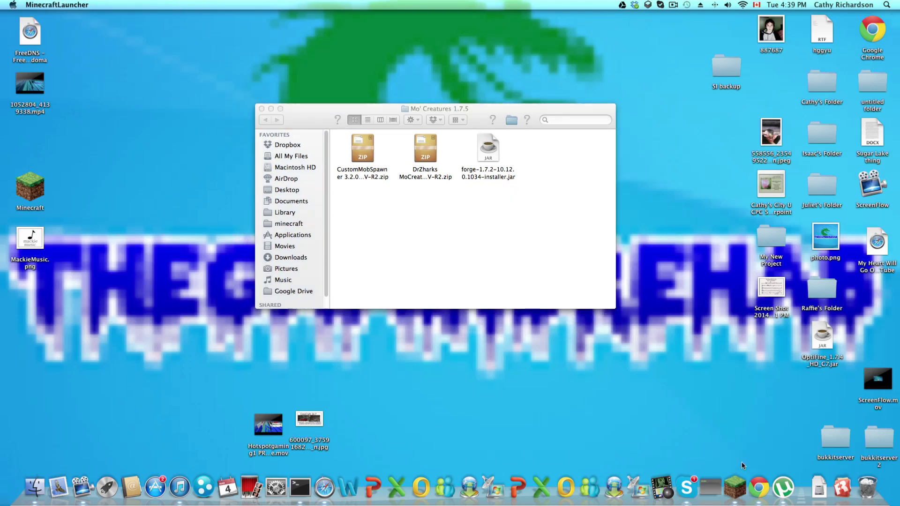
Start the Minecraft launcher again and save the OptiFine profile with release 1.7.2 as its version.
{"action": "left_click", "coordinate": [737, 496]}
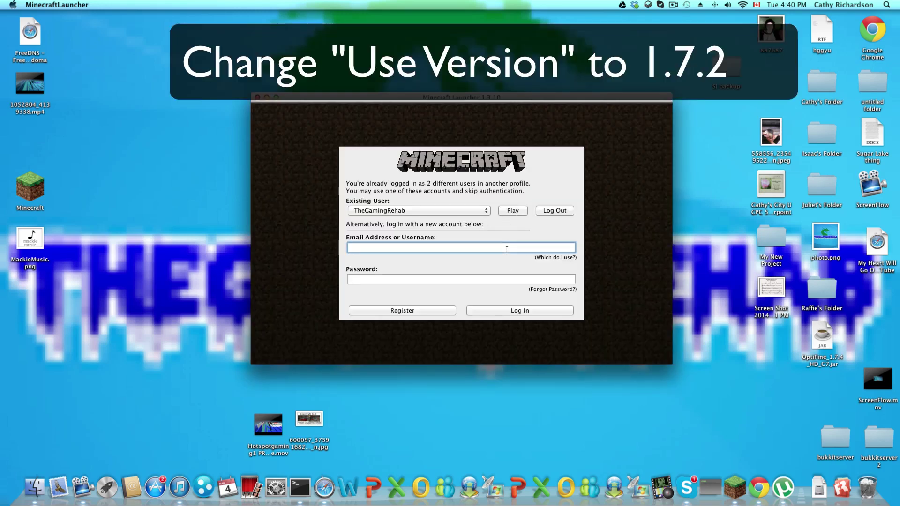
{"action": "left_click", "coordinate": [333, 353]}
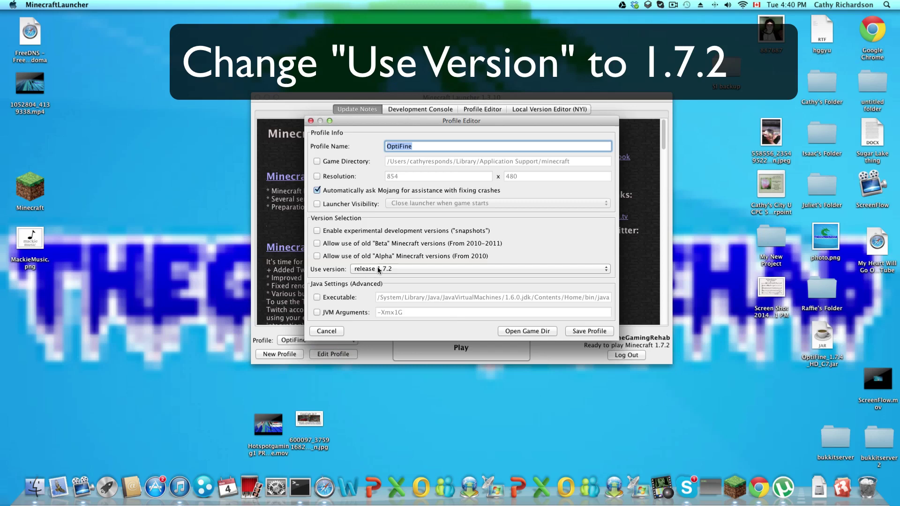
{"action": "left_click", "coordinate": [605, 333]}
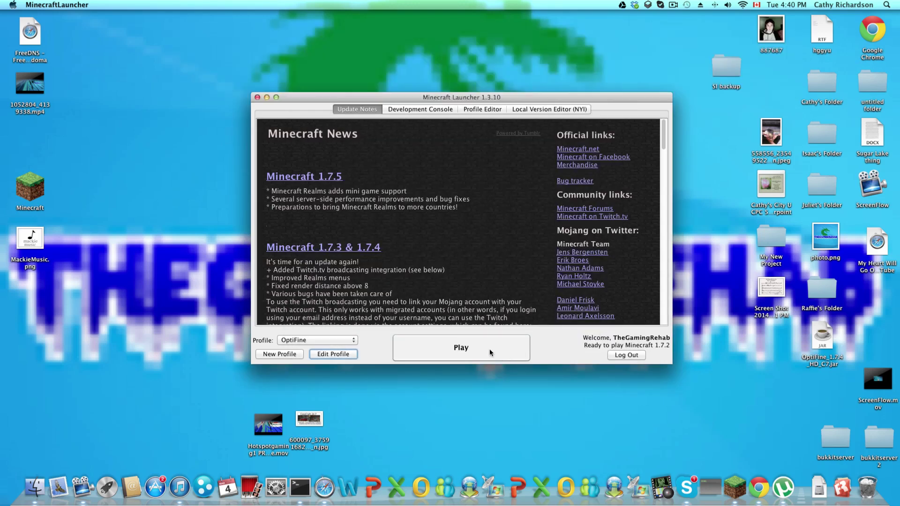
Run Minecraft 1.7.2 once up to its title screen, and close the game.
{"action": "left_click", "coordinate": [490, 348]}
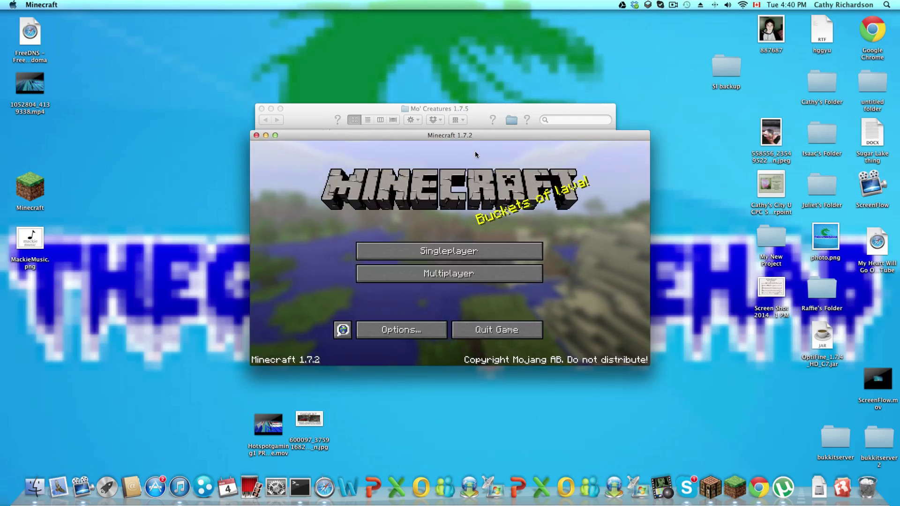
{"action": "left_click", "coordinate": [257, 135]}
{"action": "left_click_drag", "start_coordinate": [290, 120], "coordinate": [286, 117]}
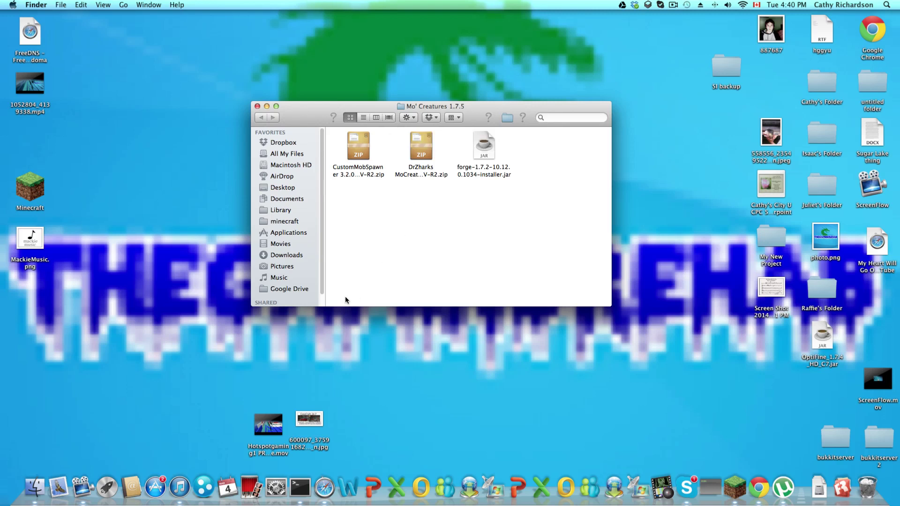
Open a second Finder location at the minecraft folder inside Library's Application Support folder.
{"action": "right_click", "coordinate": [33, 490]}
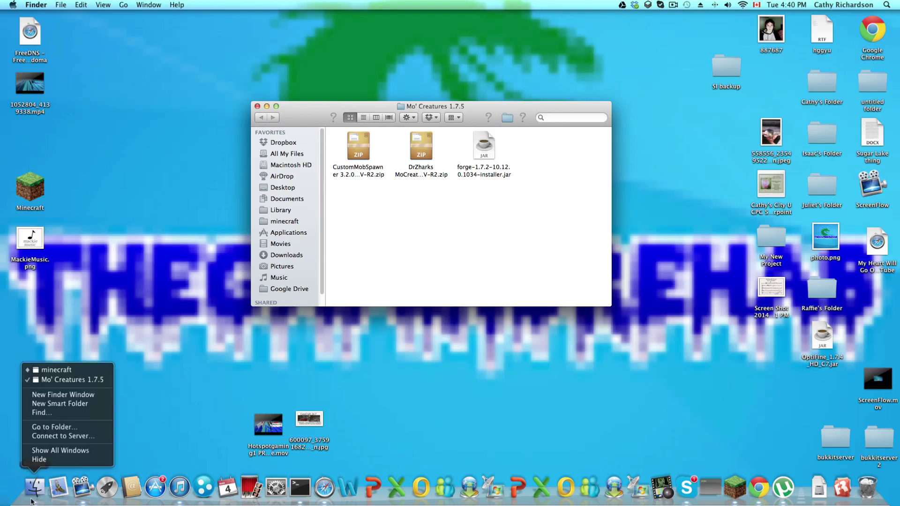
{"action": "left_click", "coordinate": [29, 501]}
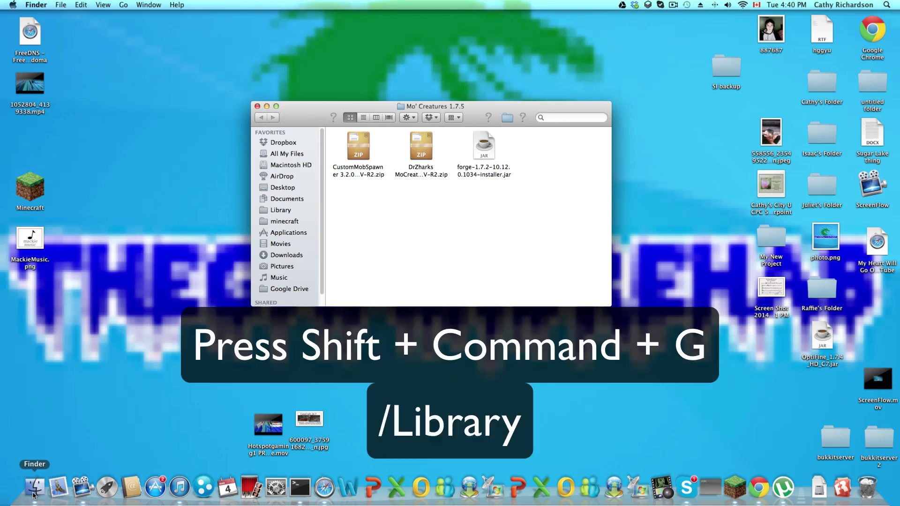
{"action": "key", "text": "super+shift+g"}
{"action": "left_click", "coordinate": [506, 171]}
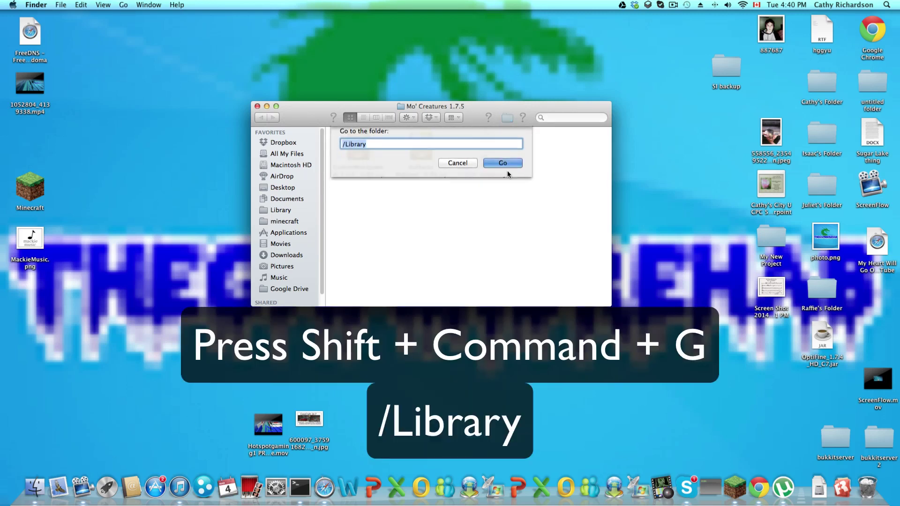
{"action": "left_click", "coordinate": [290, 211]}
{"action": "left_click", "coordinate": [424, 150]}
{"action": "double_click", "coordinate": [424, 150]}
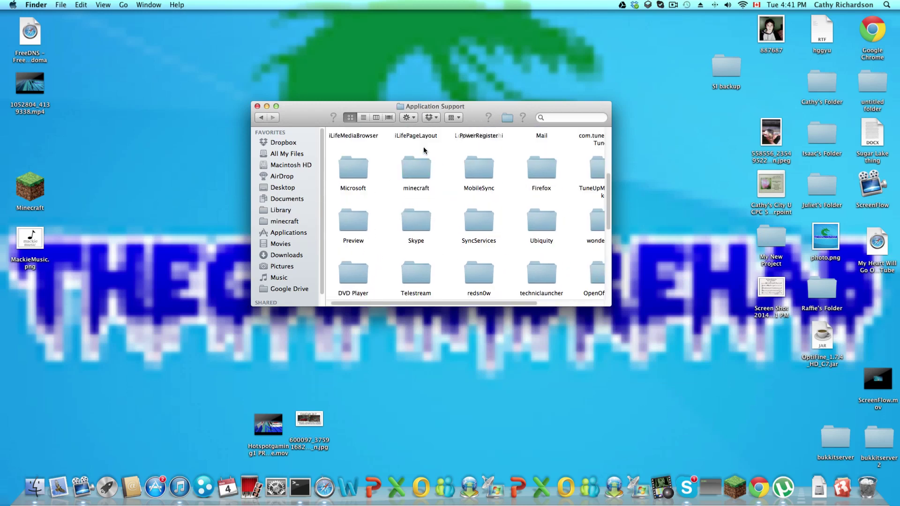
{"action": "scroll", "coordinate": [421, 194], "scroll_direction": "up", "scroll_amount": 1}
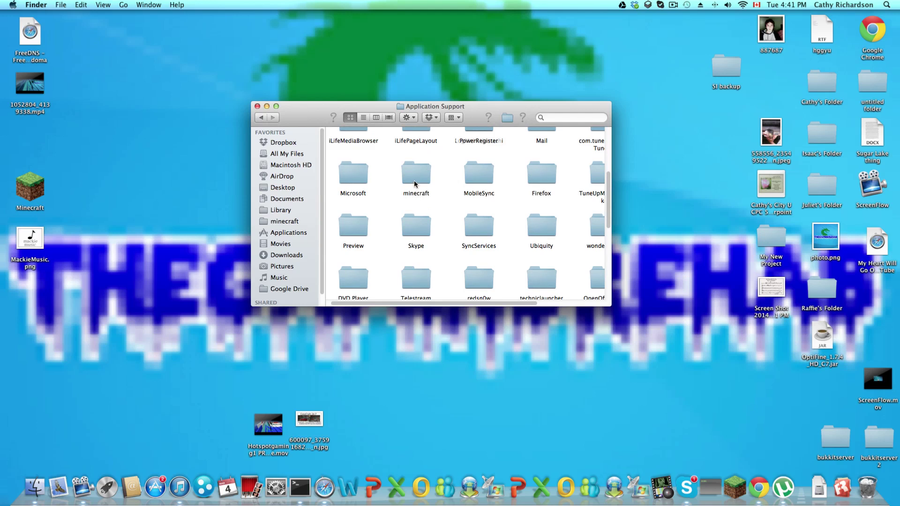
{"action": "double_click", "coordinate": [415, 180]}
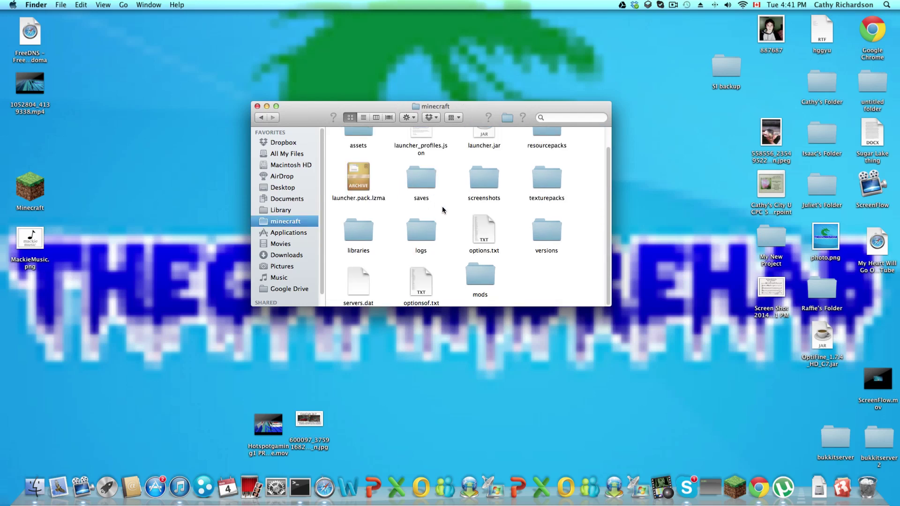
Move the old 1.7.2-Forge10.12.0.1034 folder from minecraft's versions folder to the Trash.
{"action": "double_click", "coordinate": [551, 232]}
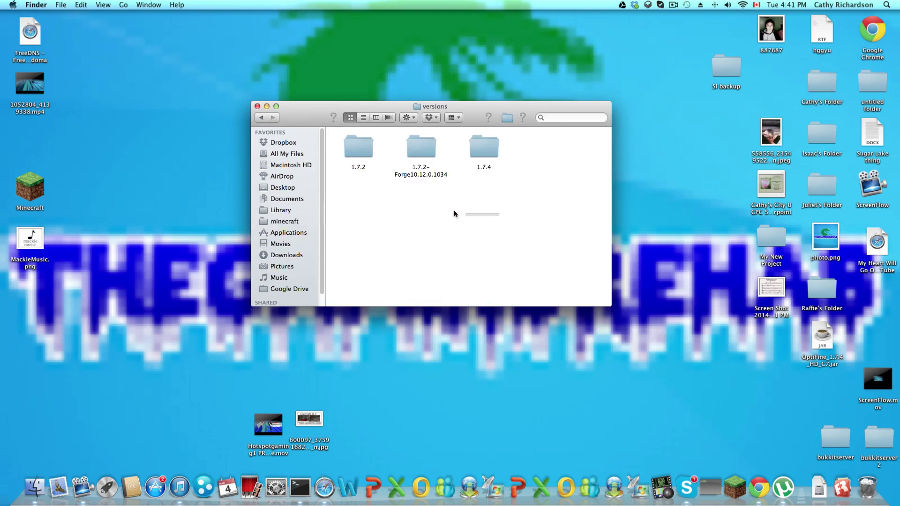
{"action": "left_click", "coordinate": [412, 173]}
{"action": "left_click", "coordinate": [436, 203]}
{"action": "left_click", "coordinate": [418, 176]}
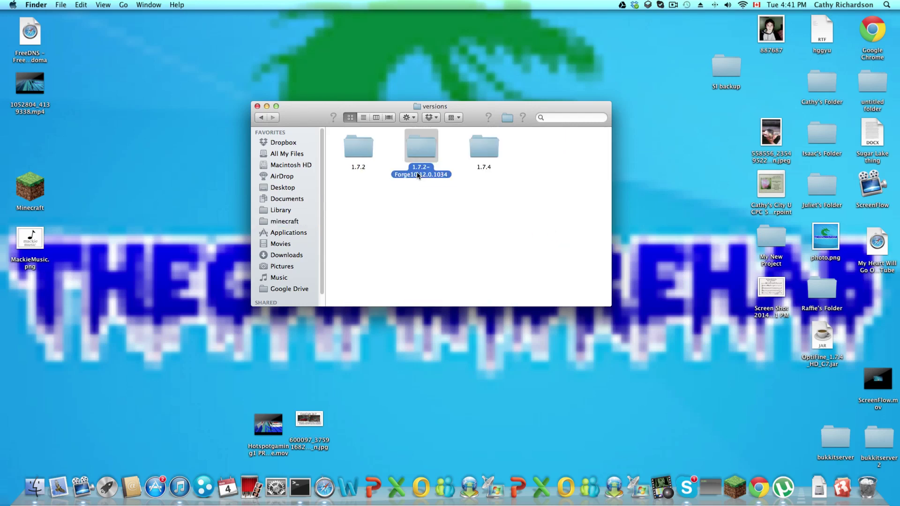
{"action": "left_click_drag", "start_coordinate": [418, 176], "coordinate": [867, 488]}
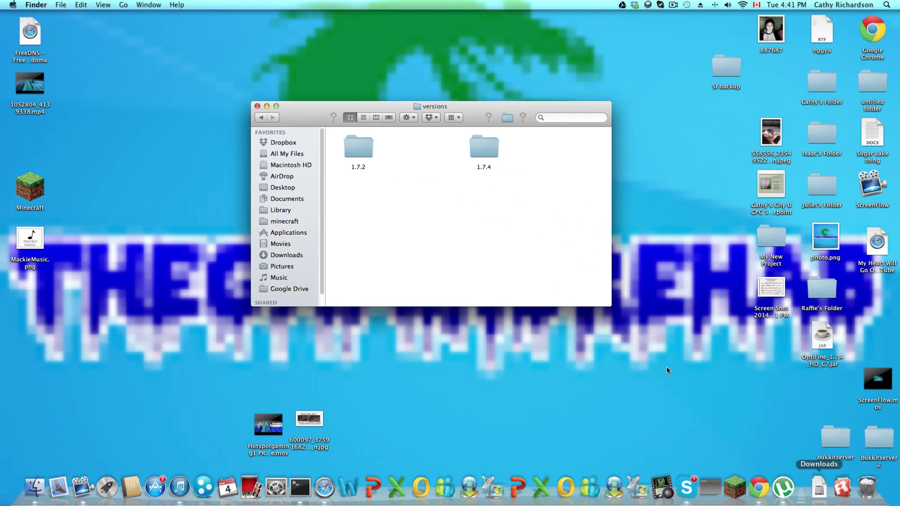
Return to the minecraft folder and arrange its window below the Mo' Creatures 1.7.5 folder window.
{"action": "left_click", "coordinate": [268, 119]}
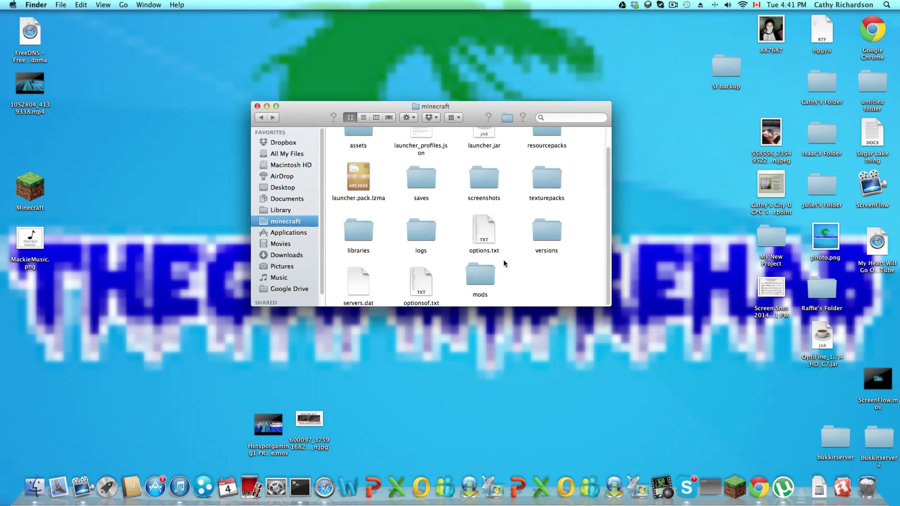
{"action": "left_click_drag", "start_coordinate": [394, 105], "coordinate": [389, 237]}
{"action": "double_click", "coordinate": [382, 207]}
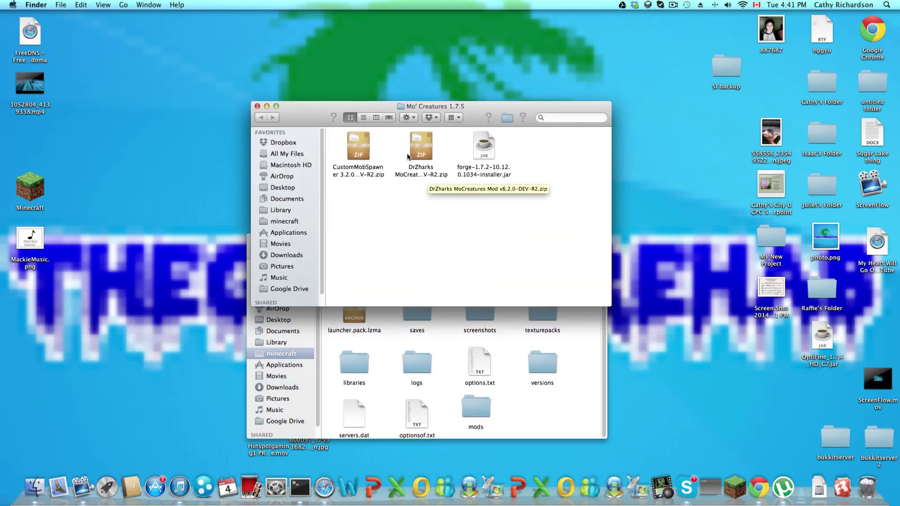
Run forge-1.7.2-10.12.0.1034-installer.jar and install the Forge client into the minecraft folder.
{"action": "double_click", "coordinate": [476, 142]}
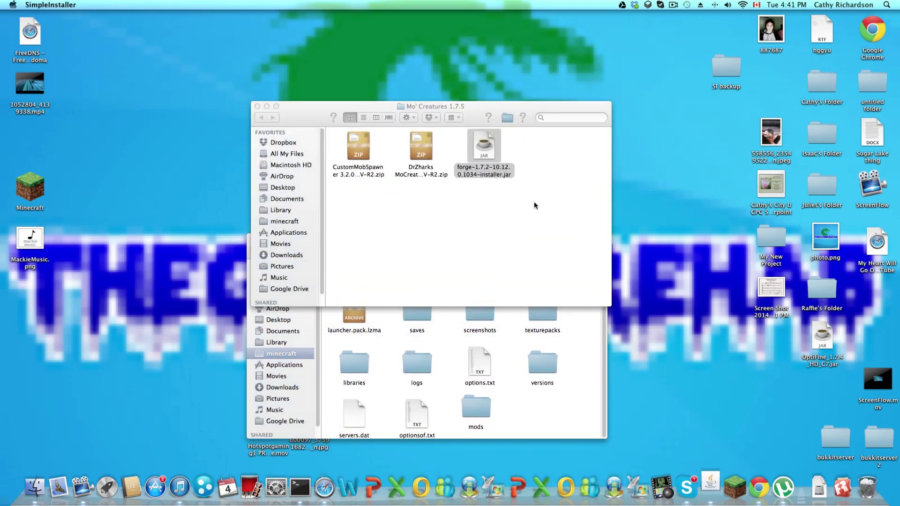
{"action": "left_click", "coordinate": [538, 213]}
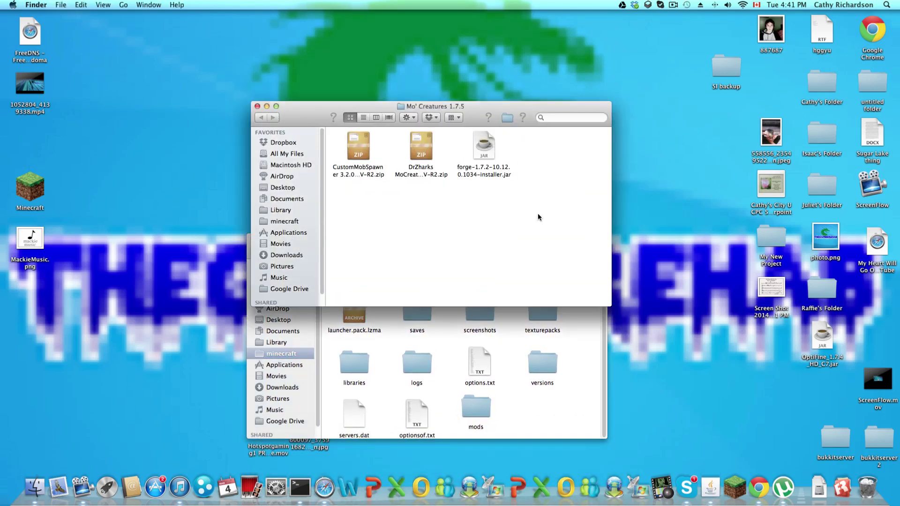
{"action": "left_click", "coordinate": [710, 490]}
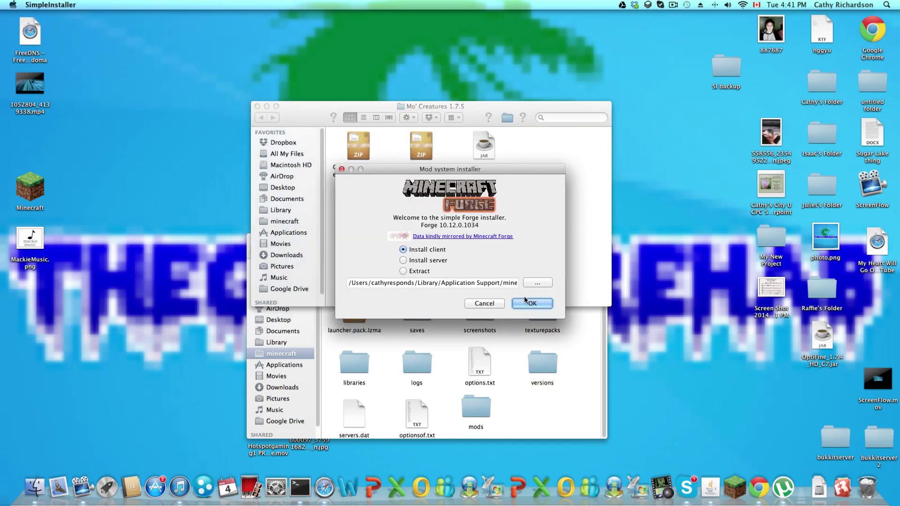
{"action": "left_click", "coordinate": [531, 303]}
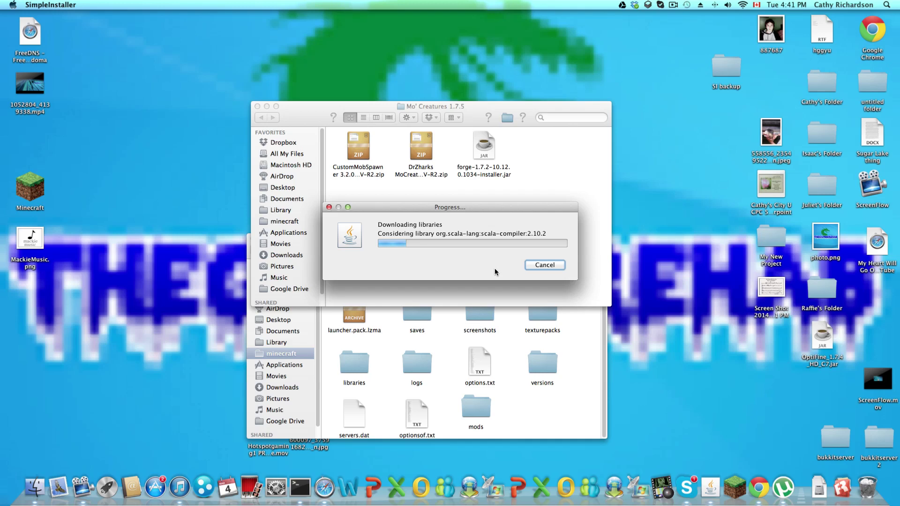
{"action": "left_click", "coordinate": [626, 266]}
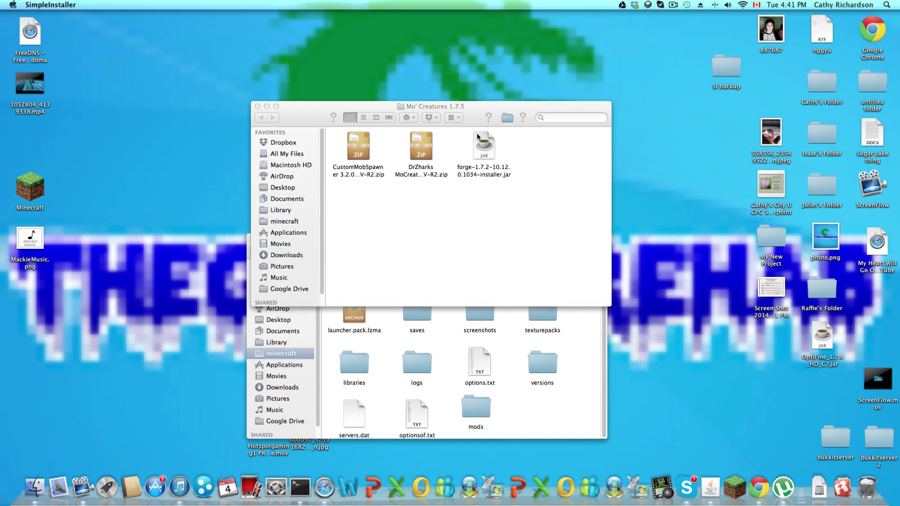
Open the mods folder inside minecraft and move its existing mod files to the Trash.
{"action": "left_click", "coordinate": [392, 370]}
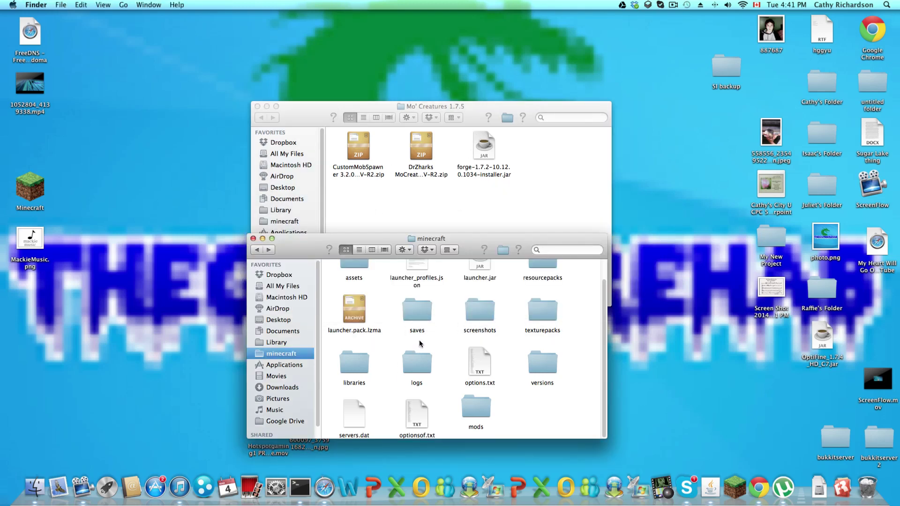
{"action": "double_click", "coordinate": [477, 408]}
{"action": "left_click_drag", "start_coordinate": [464, 338], "coordinate": [867, 487]}
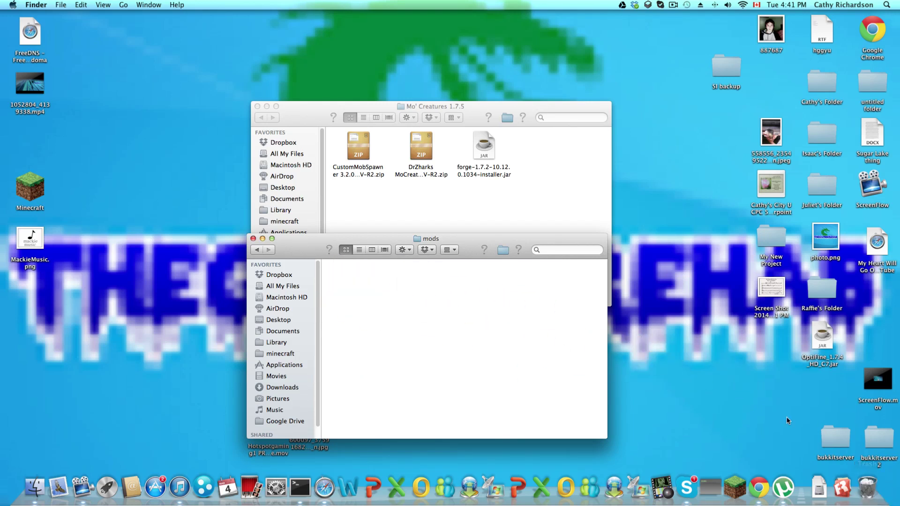
Move the CustomMobSpawner and DrZharks MoCreatures zip files from the Mo' Creatures 1.7.5 folder into the mods folder.
{"action": "left_click", "coordinate": [470, 204]}
{"action": "left_click_drag", "start_coordinate": [452, 203], "coordinate": [347, 350]}
{"action": "left_click", "coordinate": [493, 219]}
{"action": "left_click", "coordinate": [498, 321]}
{"action": "left_click", "coordinate": [491, 328]}
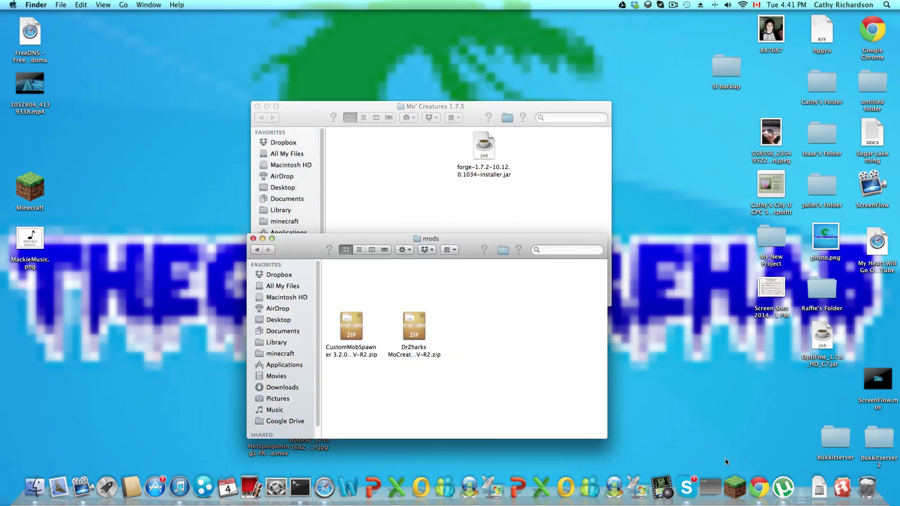
Start the Minecraft launcher and switch to the Forge profile.
{"action": "left_click", "coordinate": [734, 489]}
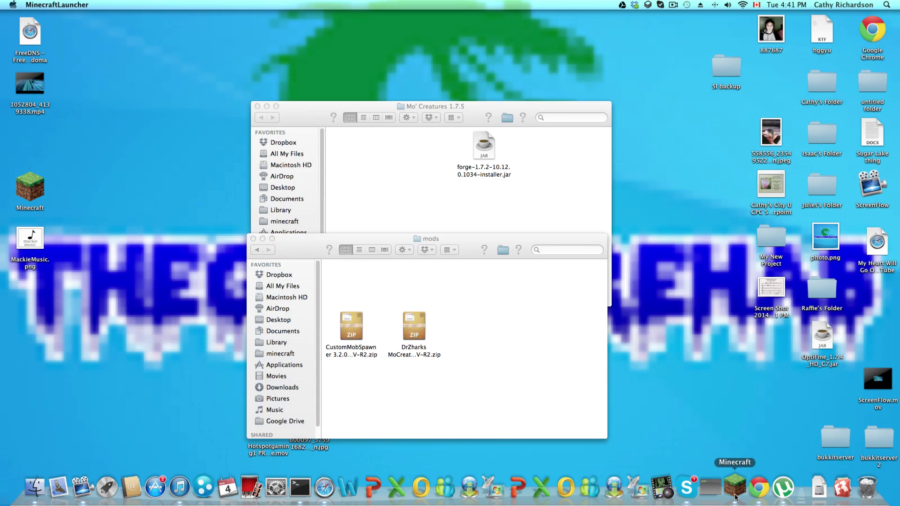
{"action": "left_click_drag", "start_coordinate": [297, 134], "coordinate": [286, 89]}
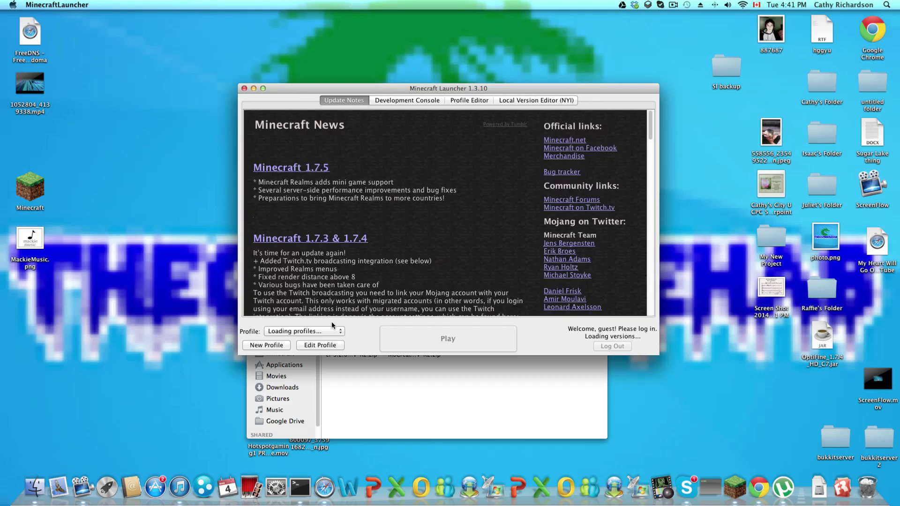
{"action": "left_click", "coordinate": [313, 330]}
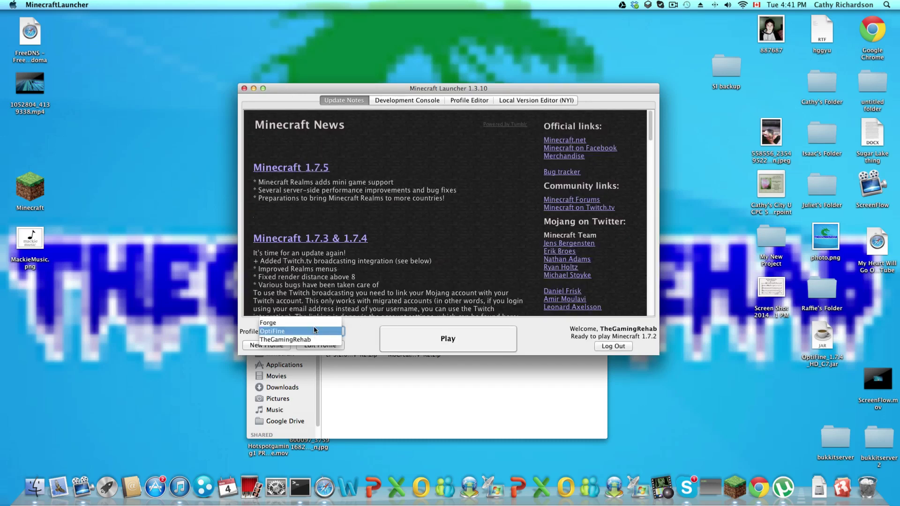
{"action": "left_click", "coordinate": [313, 325]}
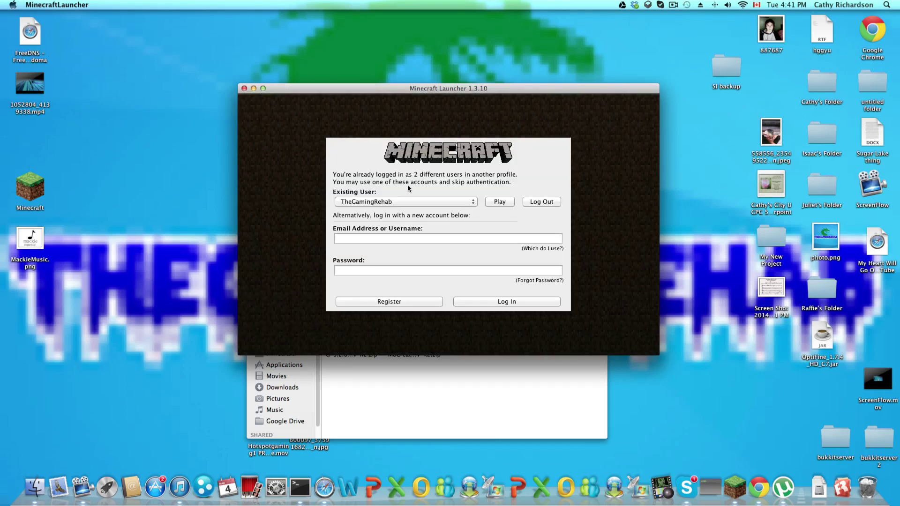
Log in to the launcher with the account username and password, and start the game with the Forge profile.
{"action": "left_click", "coordinate": [412, 242]}
{"action": "type", "text": "raffiewilleatyou"}
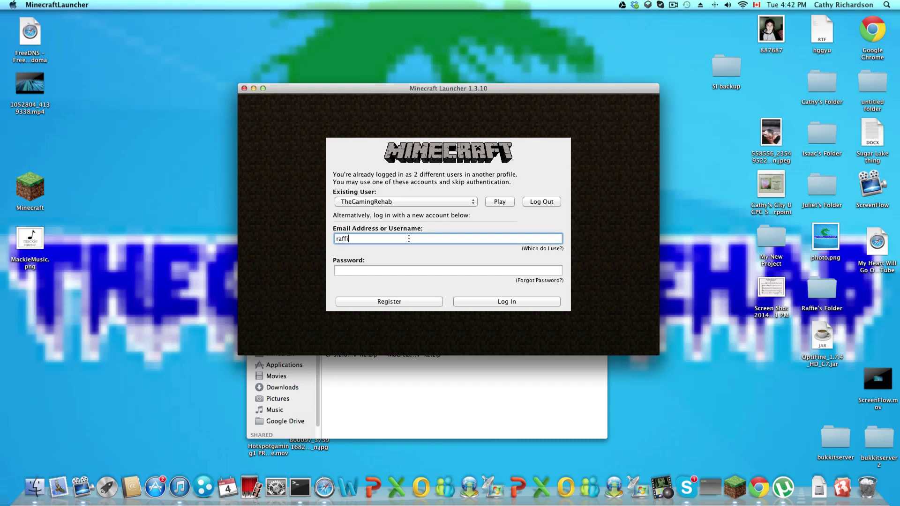
{"action": "left_click", "coordinate": [409, 270]}
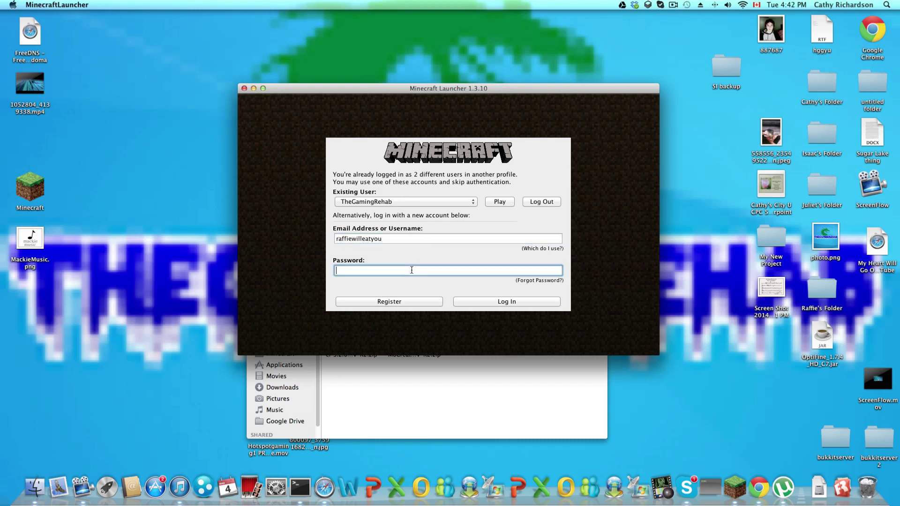
{"action": "type", "text": "••••••••••"}
{"action": "key", "text": "Return"}
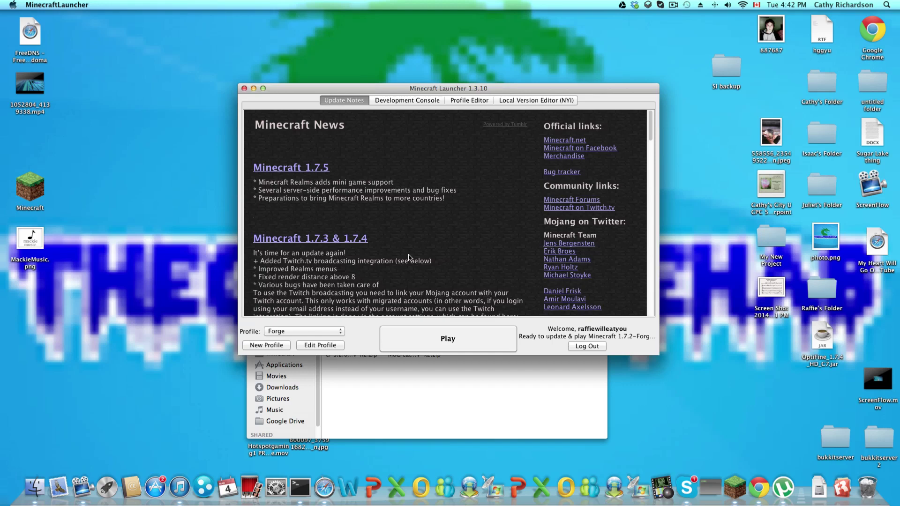
{"action": "left_click", "coordinate": [440, 335]}
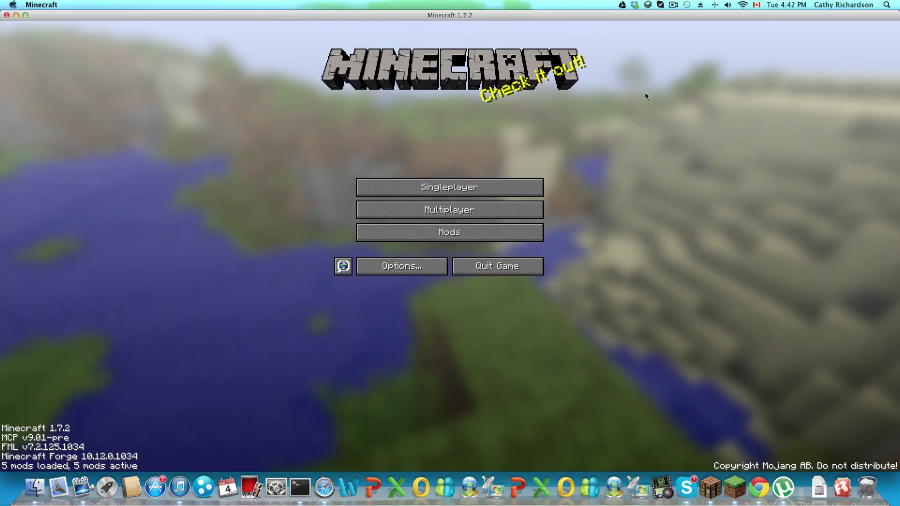
Examine the DrZhark's CustomSpawner and Mo'Creatures entries in the game's mod list, and close the game.
{"action": "left_click", "coordinate": [448, 234]}
{"action": "left_click", "coordinate": [51, 274]}
{"action": "left_click", "coordinate": [94, 303]}
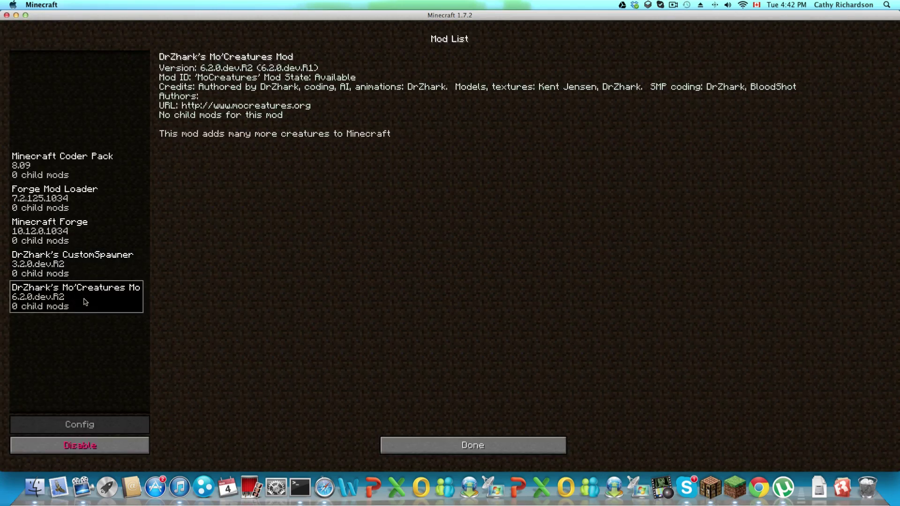
{"action": "left_click", "coordinate": [479, 445]}
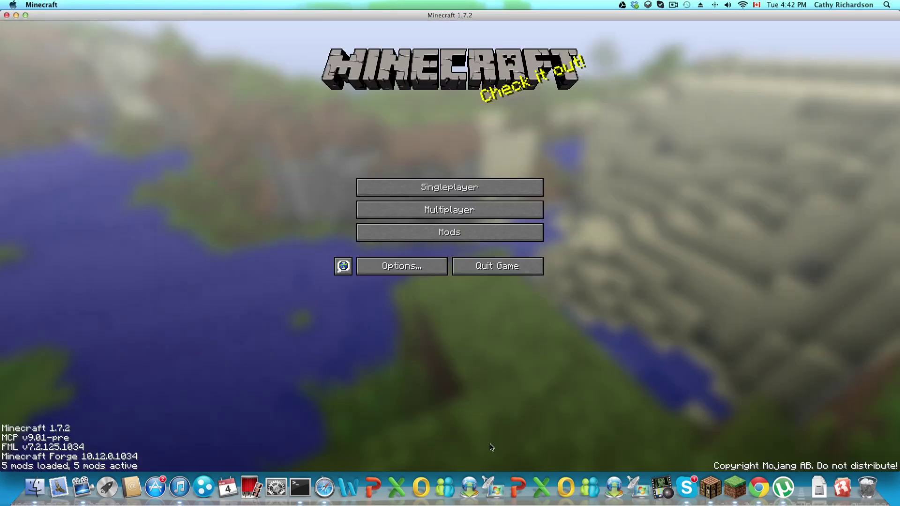
{"action": "left_click", "coordinate": [6, 15]}
{"action": "left_click", "coordinate": [401, 197]}
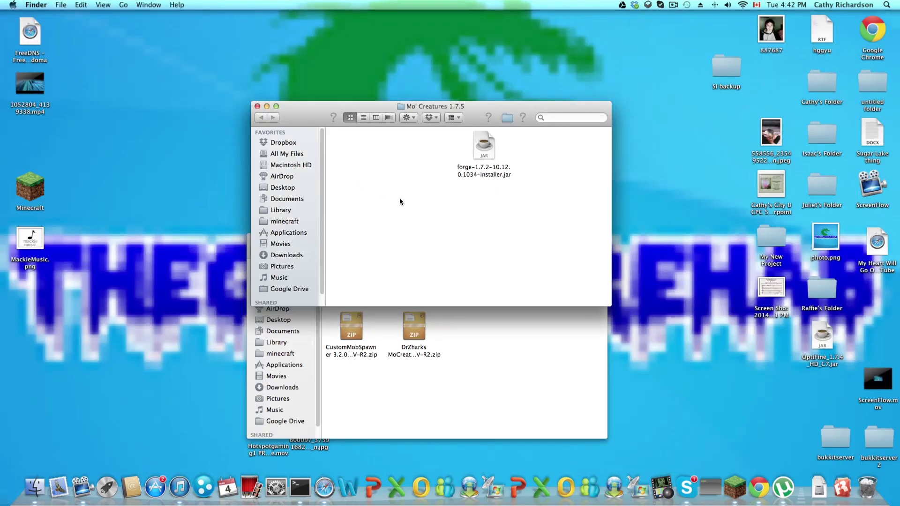